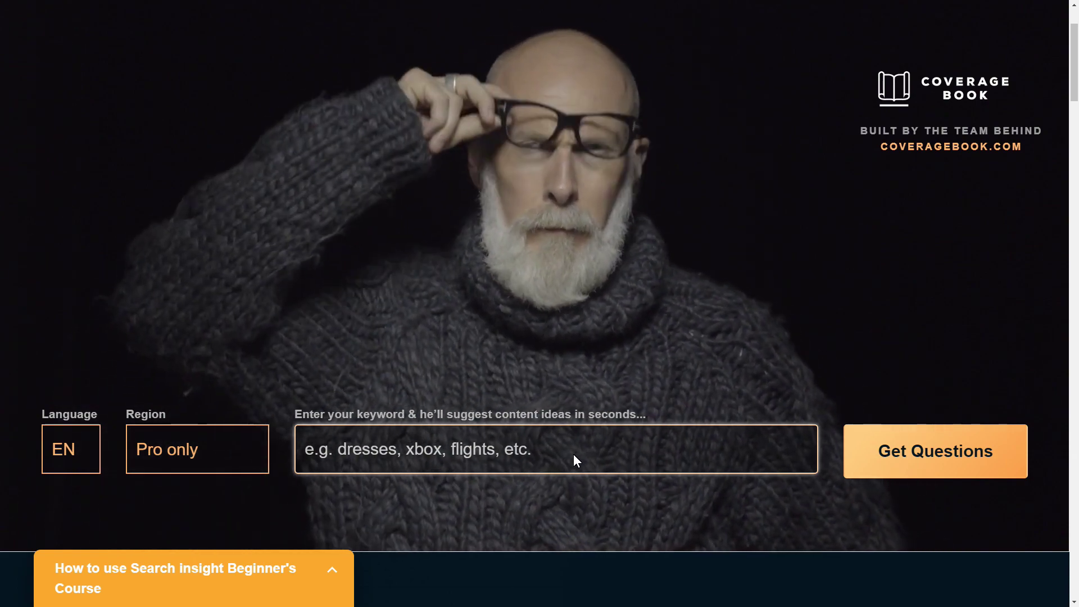
Search for the keyword 'task management' to load its Questions, Prepositions, Comparisons and Alphabeticals results.
type("t")
key("BackSpace")
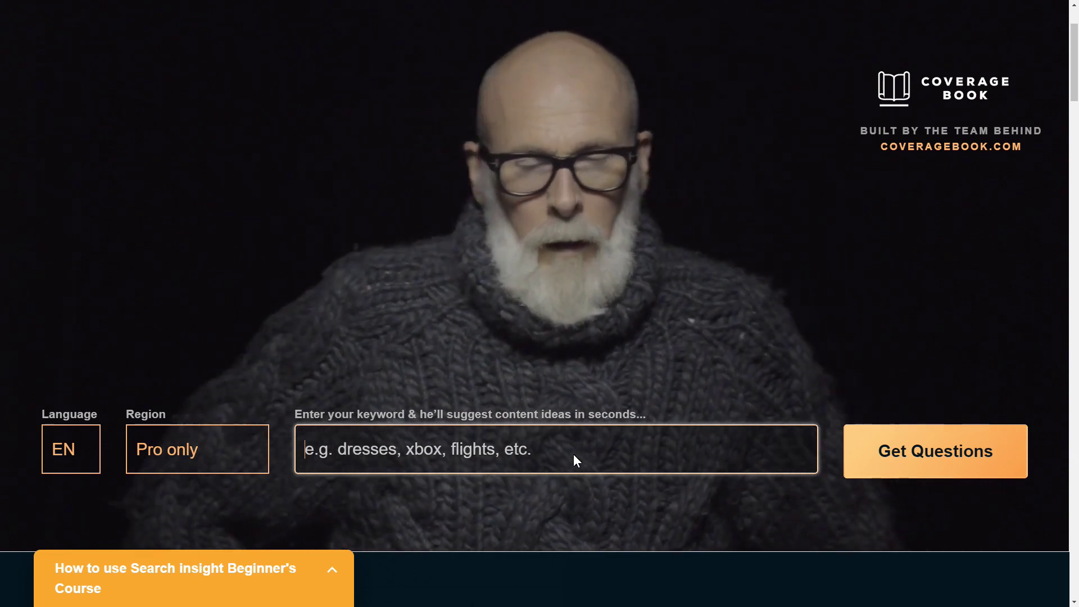
type("task")
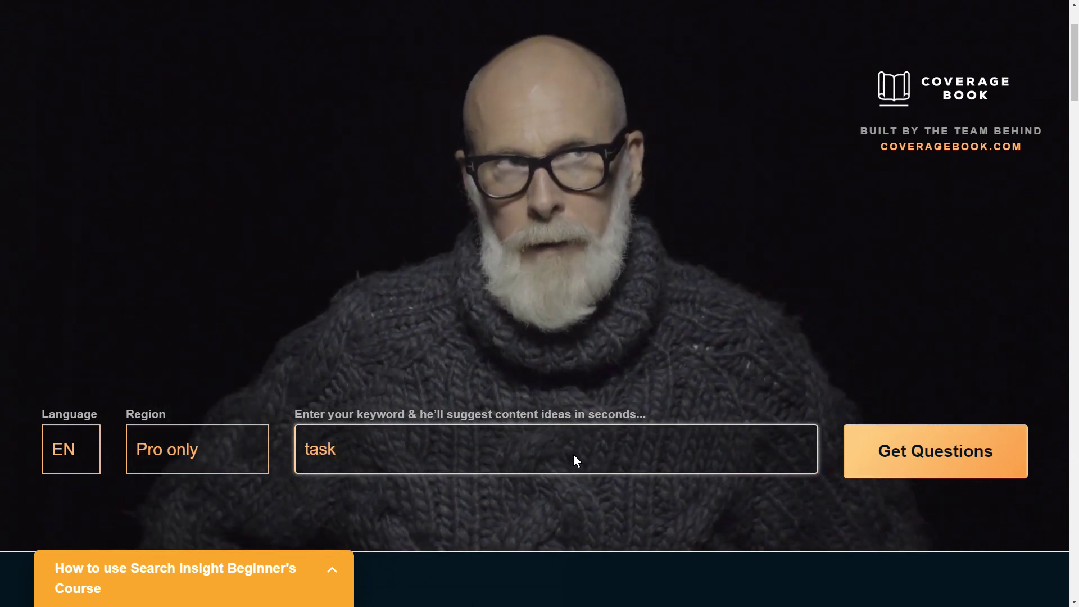
type(" management")
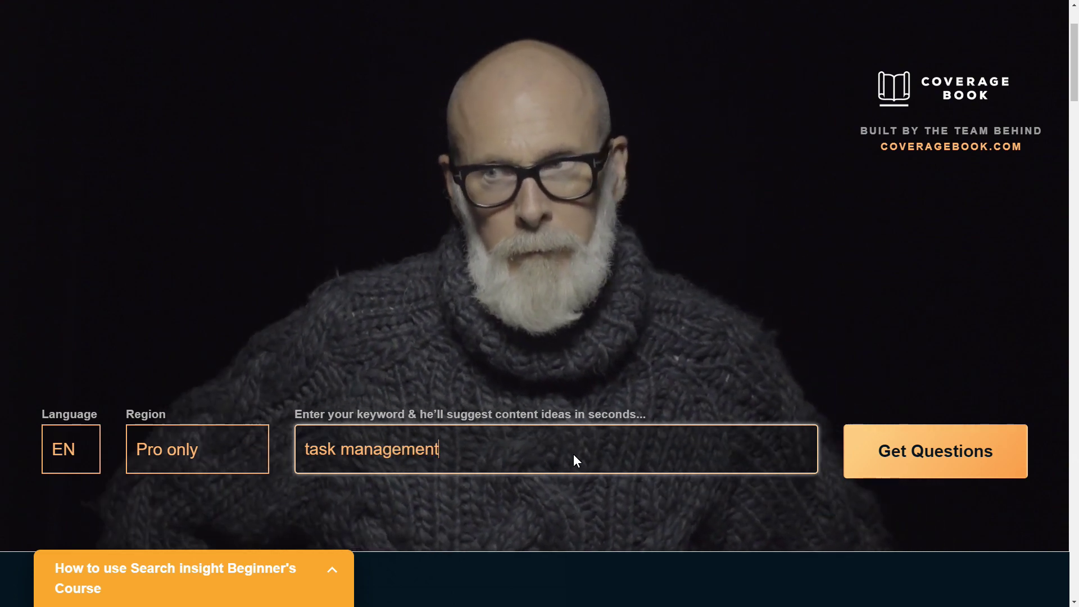
left_click(905, 465)
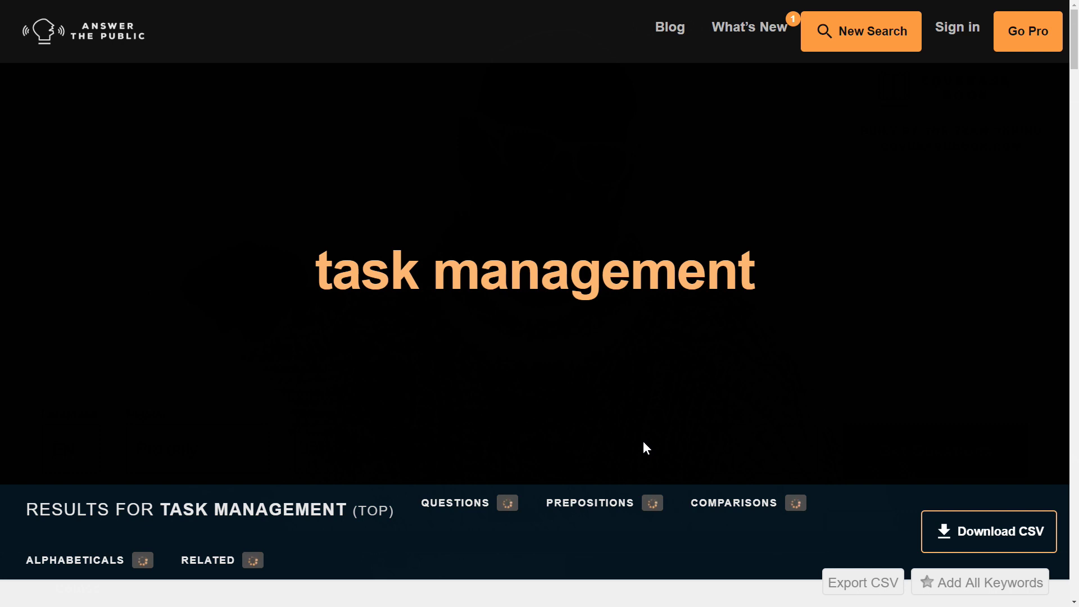
Scroll through the 38-question wheel for task management down to its what branch.
scroll(652, 441, "down", 4)
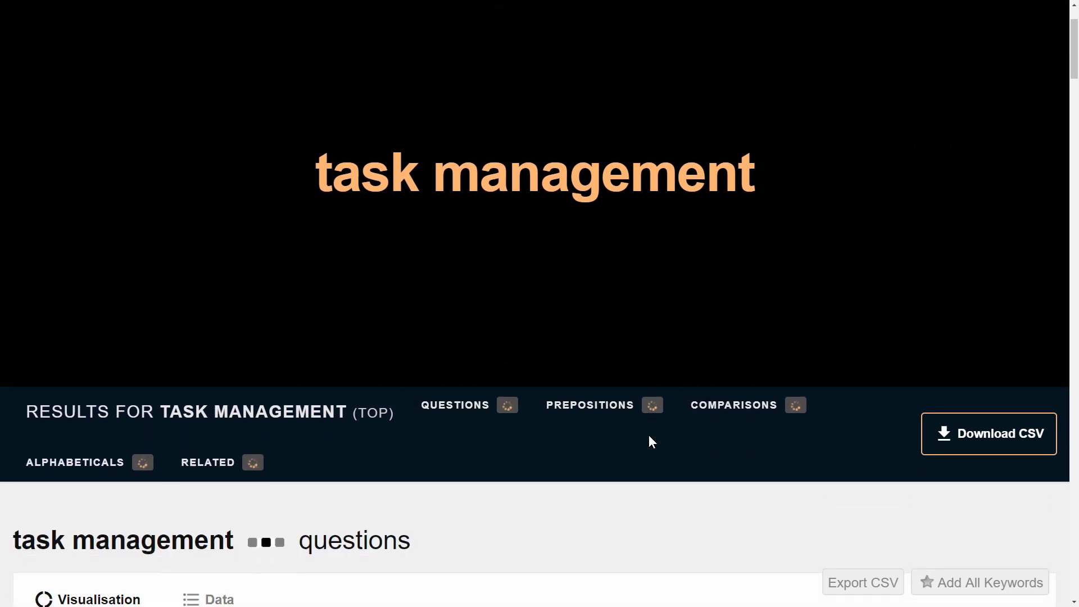
scroll(651, 441, "down", 4)
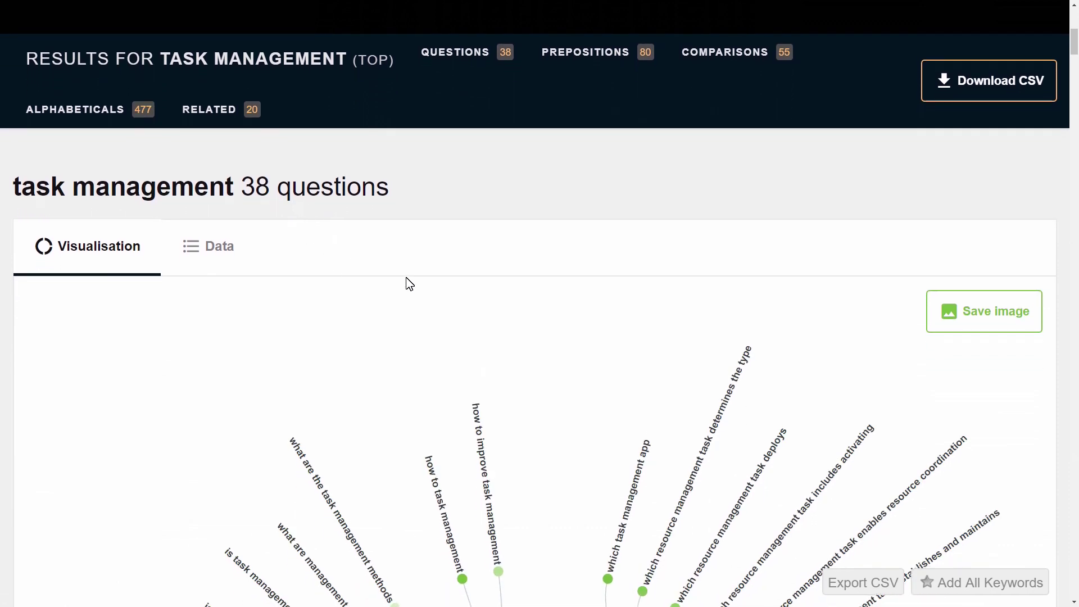
scroll(407, 284, "down", 3)
scroll(409, 284, "down", 2)
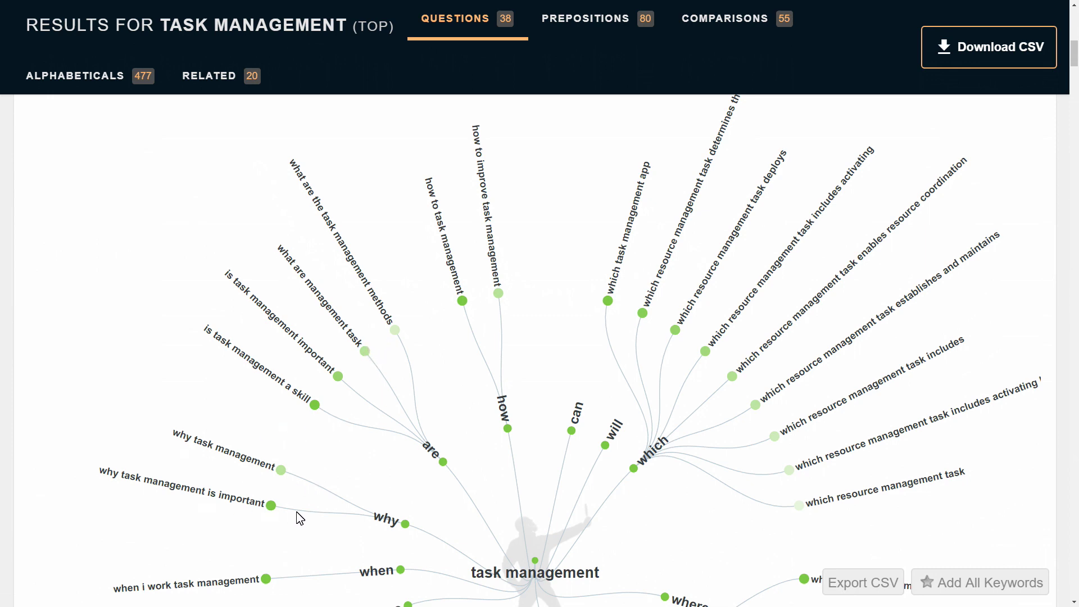
scroll(430, 462, "down", 2)
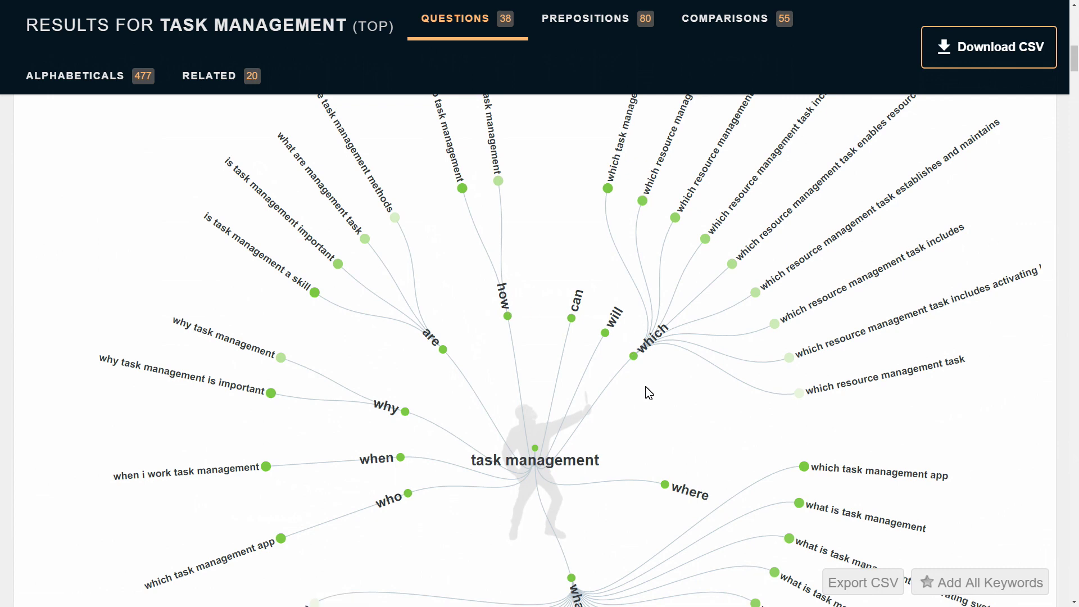
scroll(665, 460, "down", 5)
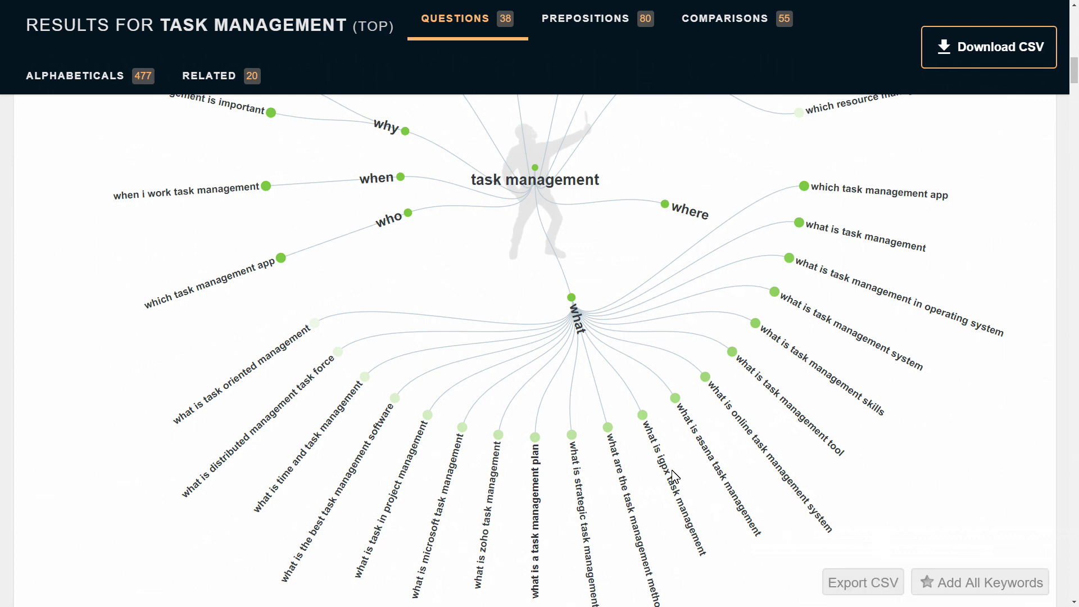
scroll(552, 391, "down", 6)
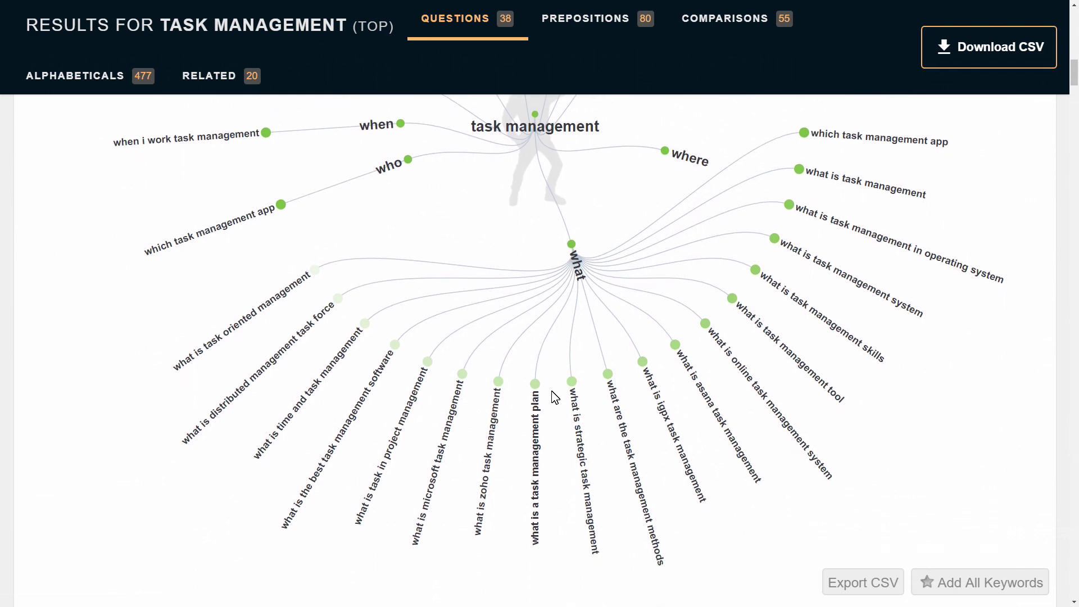
Browse the 80 preposition phrases (for, with, to, without), checking volume for 'task management for law firms'.
scroll(555, 397, "down", 4)
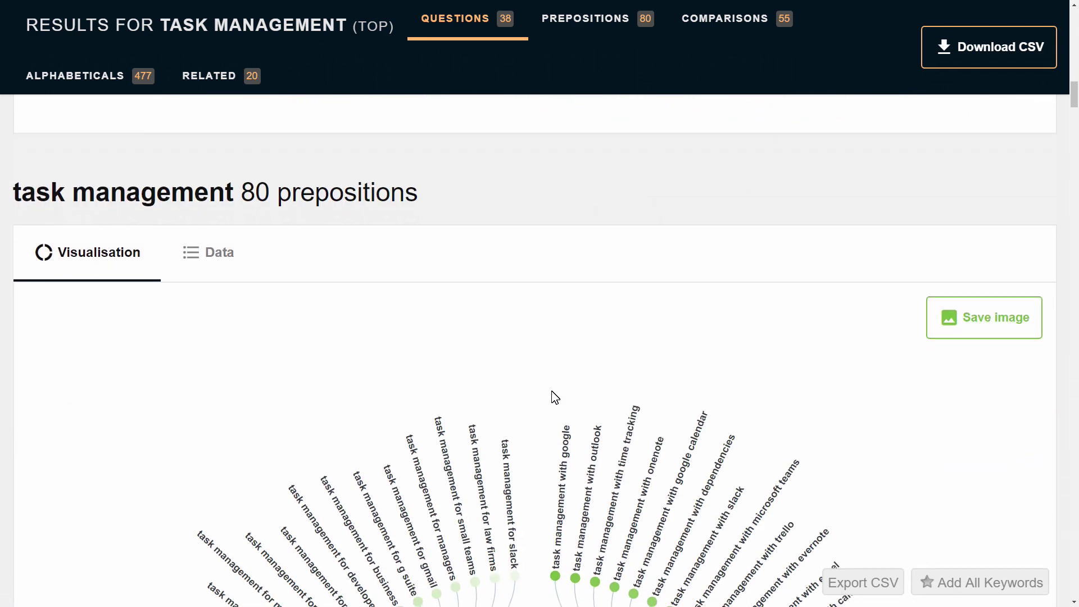
scroll(555, 397, "down", 4)
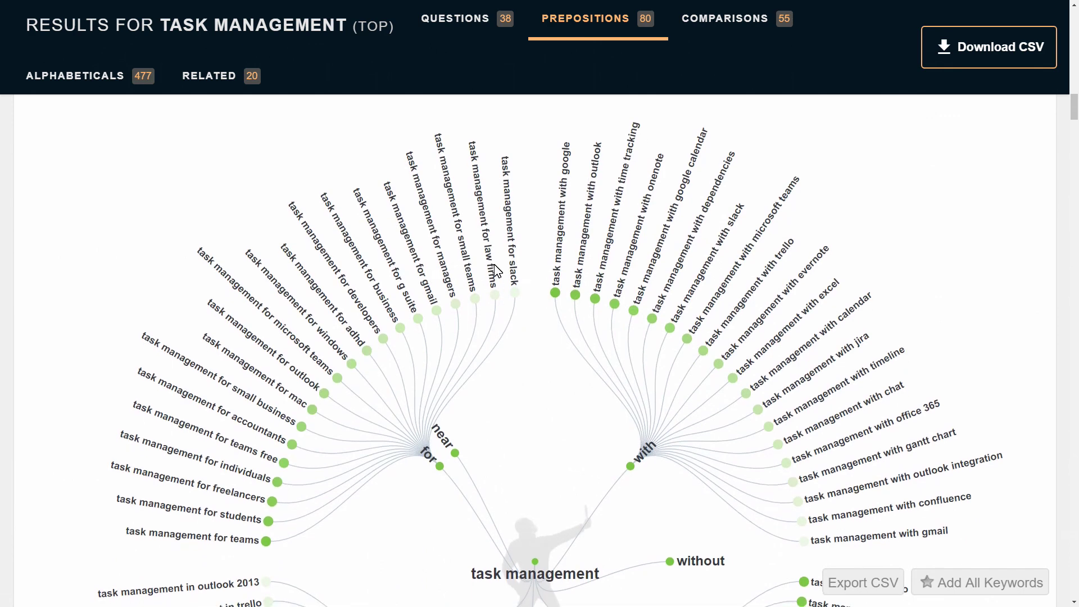
mouse_move(494, 271)
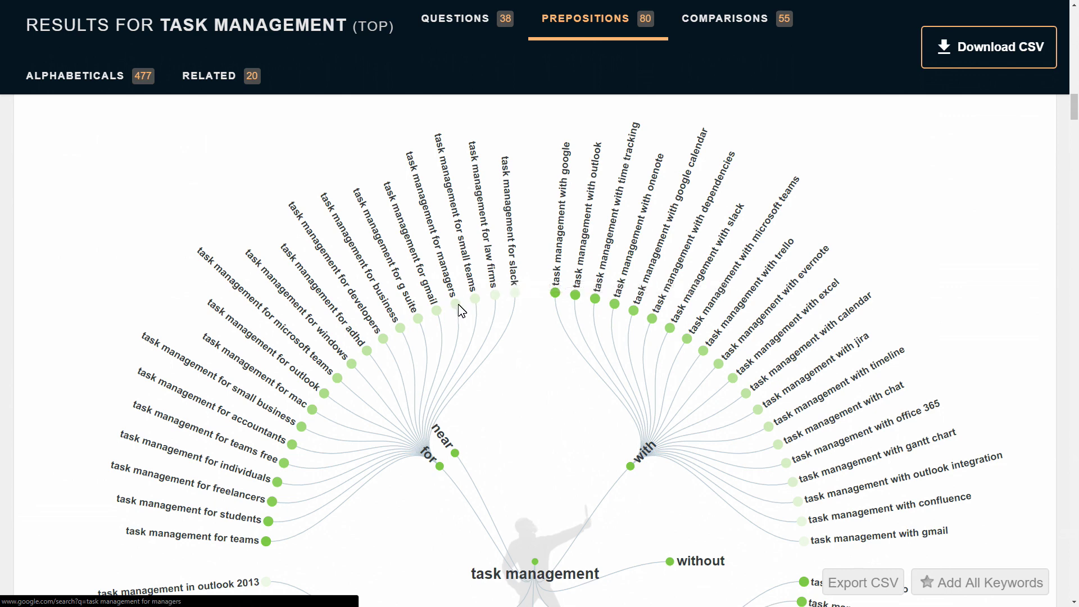
mouse_move(316, 363)
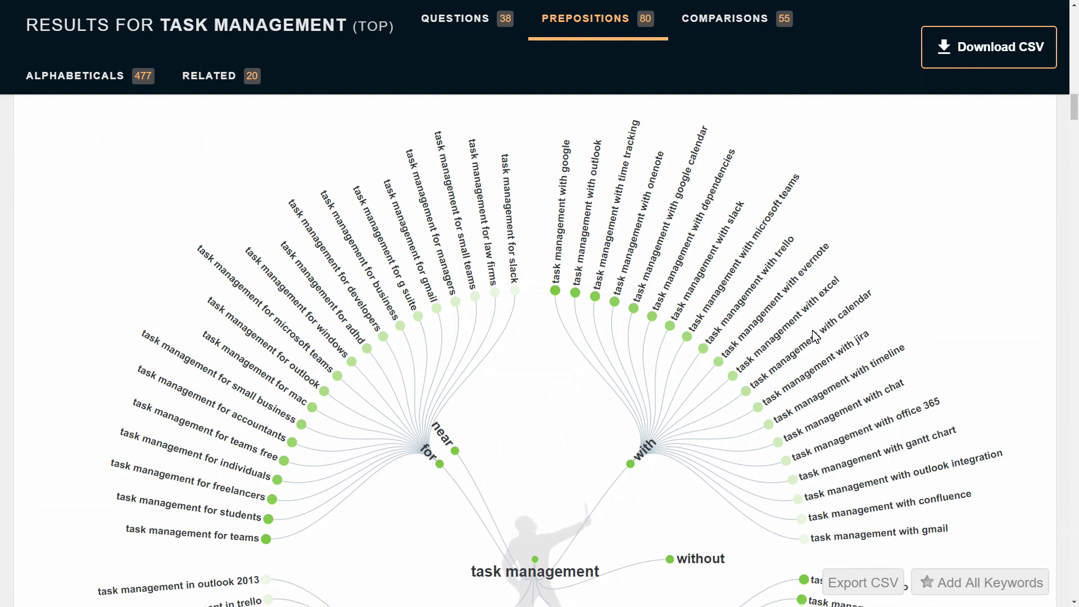
scroll(813, 336, "down", 4)
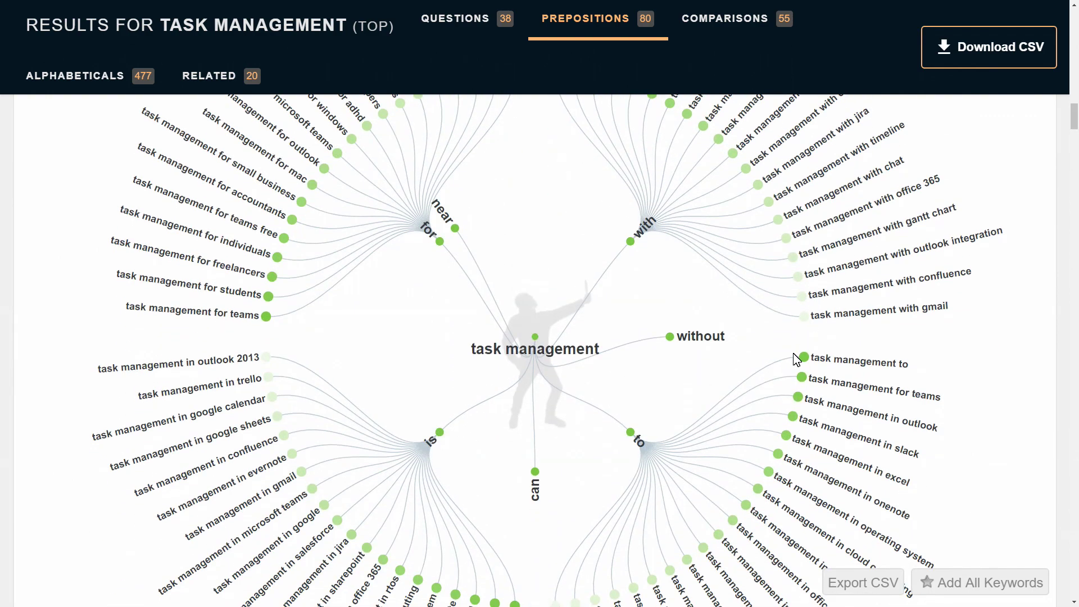
scroll(797, 359, "down", 4)
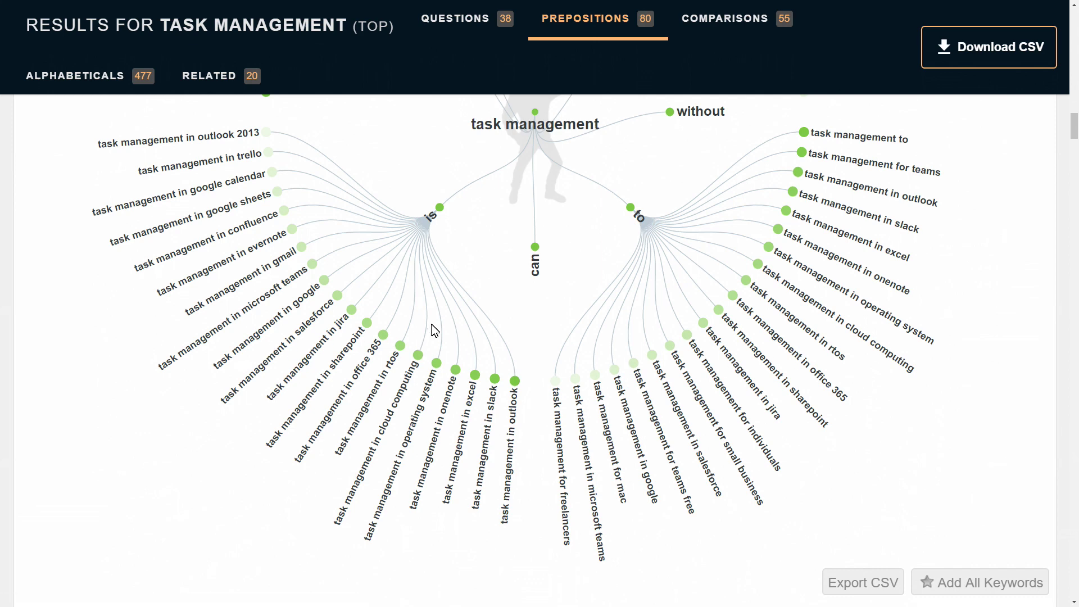
scroll(435, 330, "down", 5)
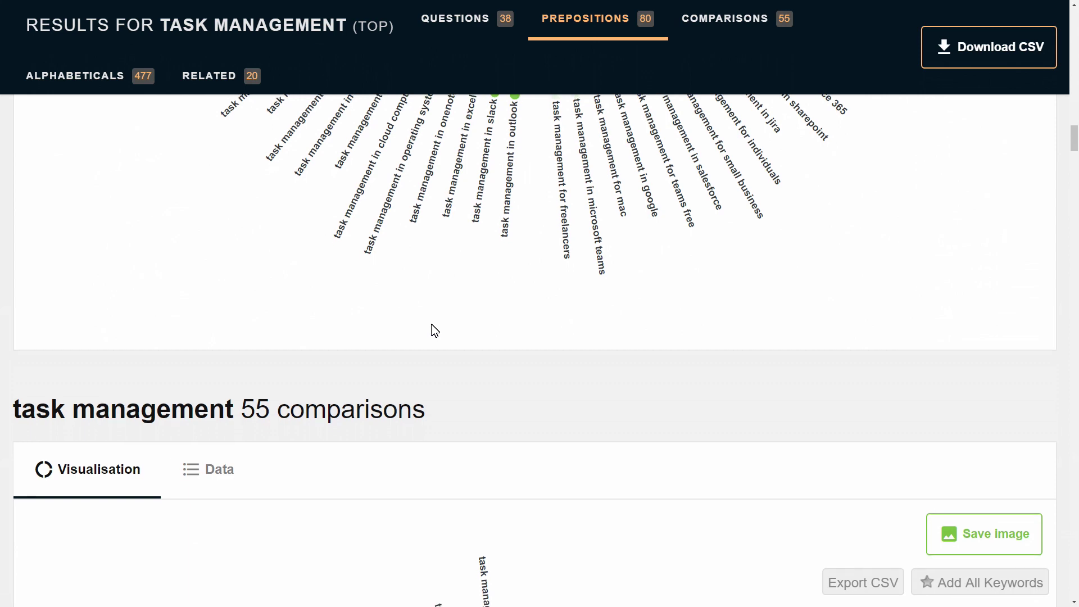
Scroll past the comparisons wheel to the 477 alphabeticals heading with the a, b and c cards.
scroll(435, 330, "down", 10)
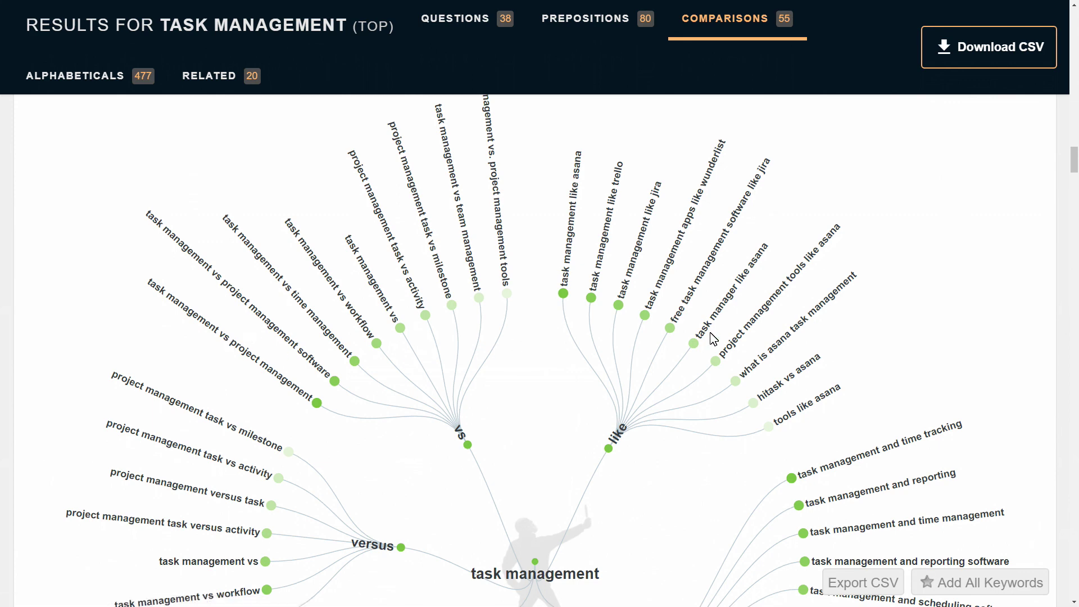
scroll(713, 337, "down", 4)
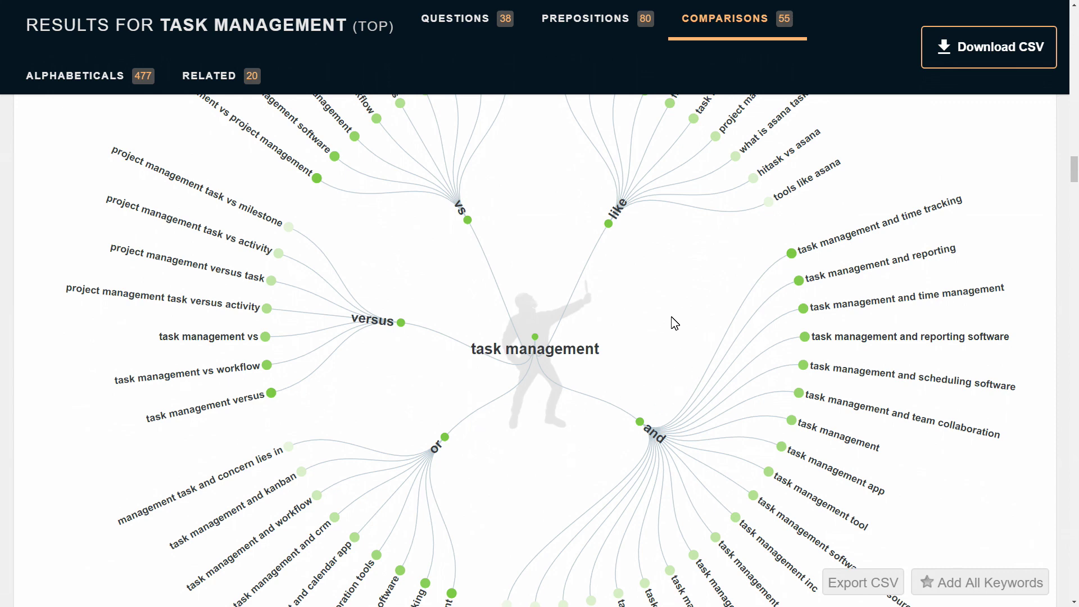
scroll(664, 313, "up", 2)
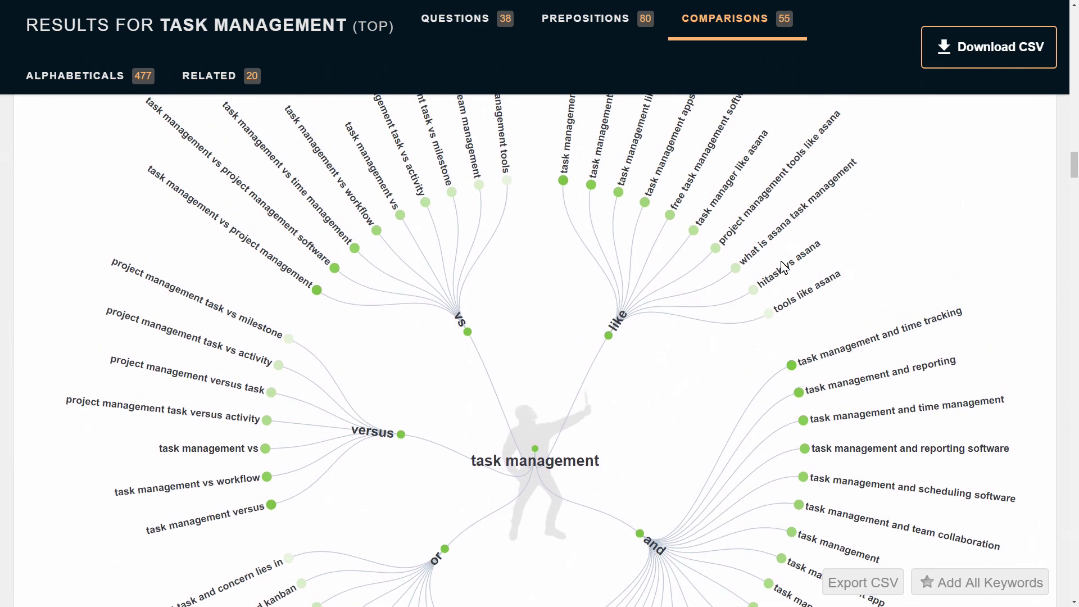
scroll(741, 368, "down", 8)
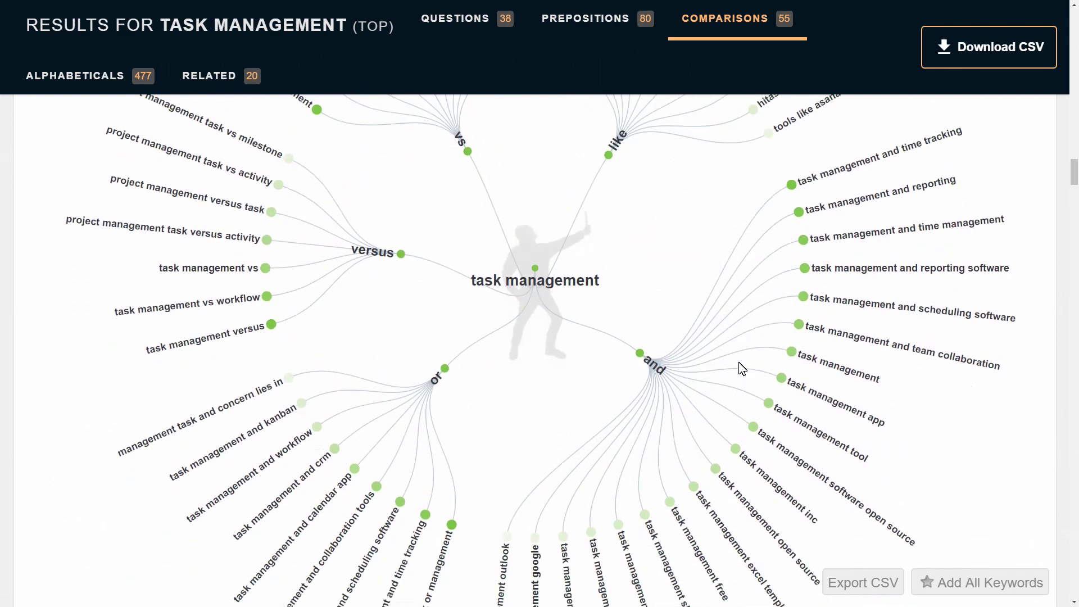
scroll(740, 368, "down", 8)
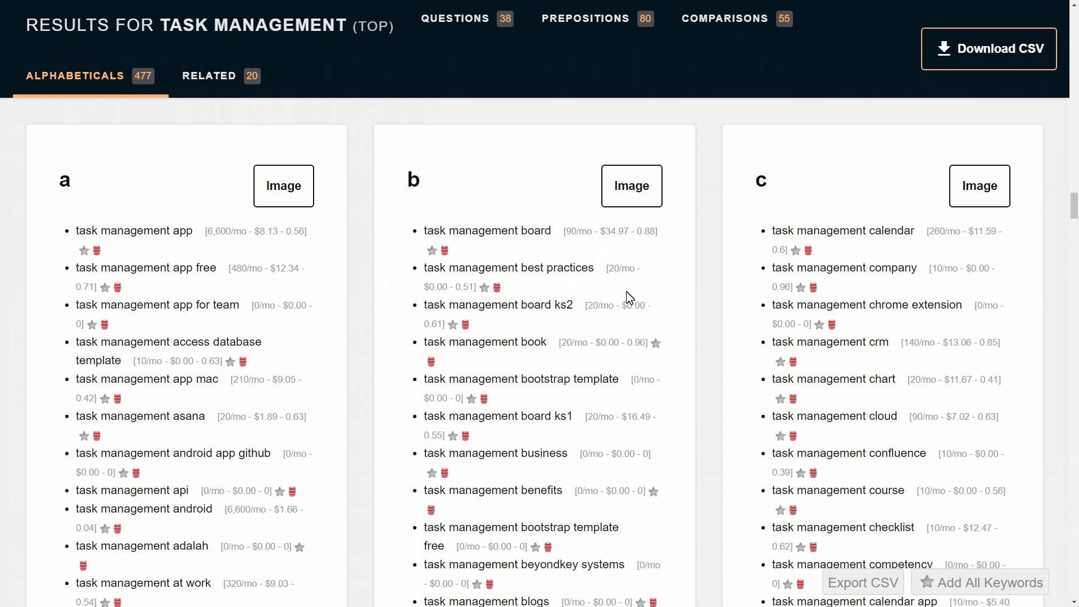
Scroll through the alphabetical lists from a to z down to the 20-related section.
scroll(648, 328, "down", 20)
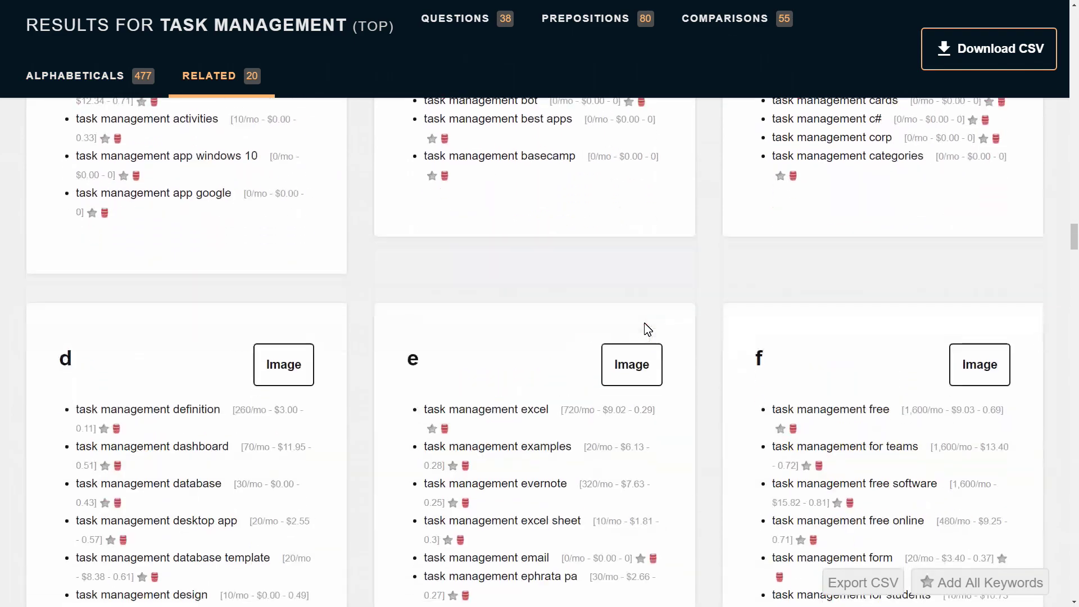
scroll(647, 329, "down", 20)
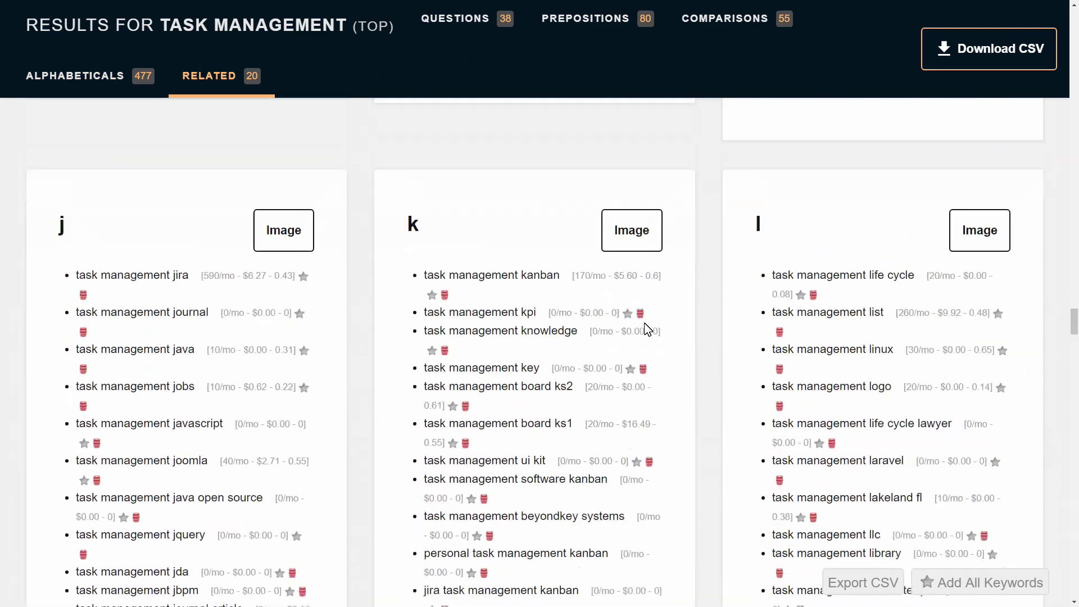
scroll(647, 328, "down", 20)
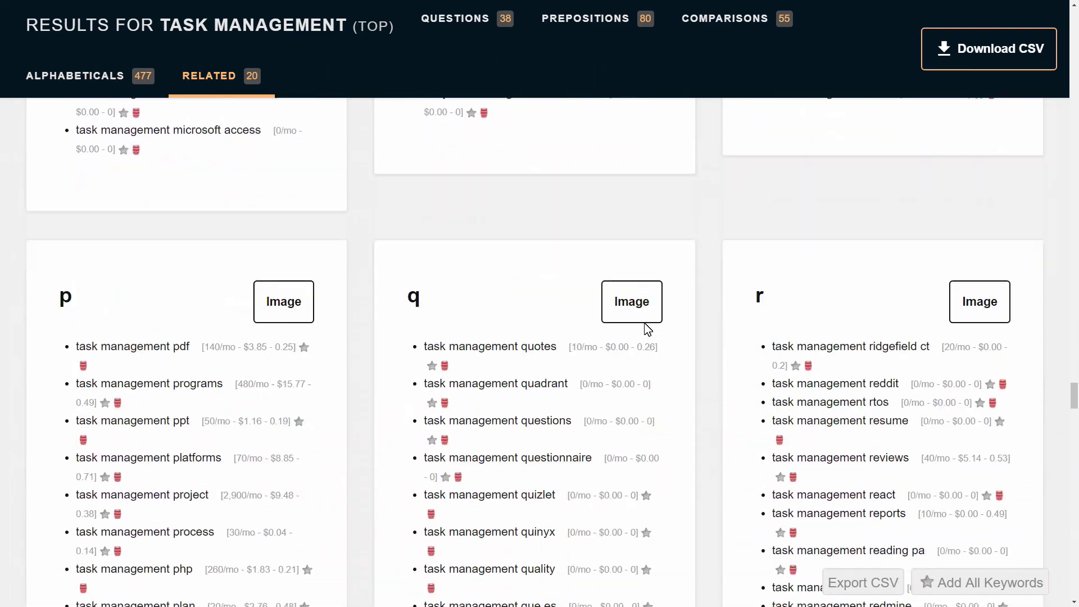
scroll(647, 329, "down", 15)
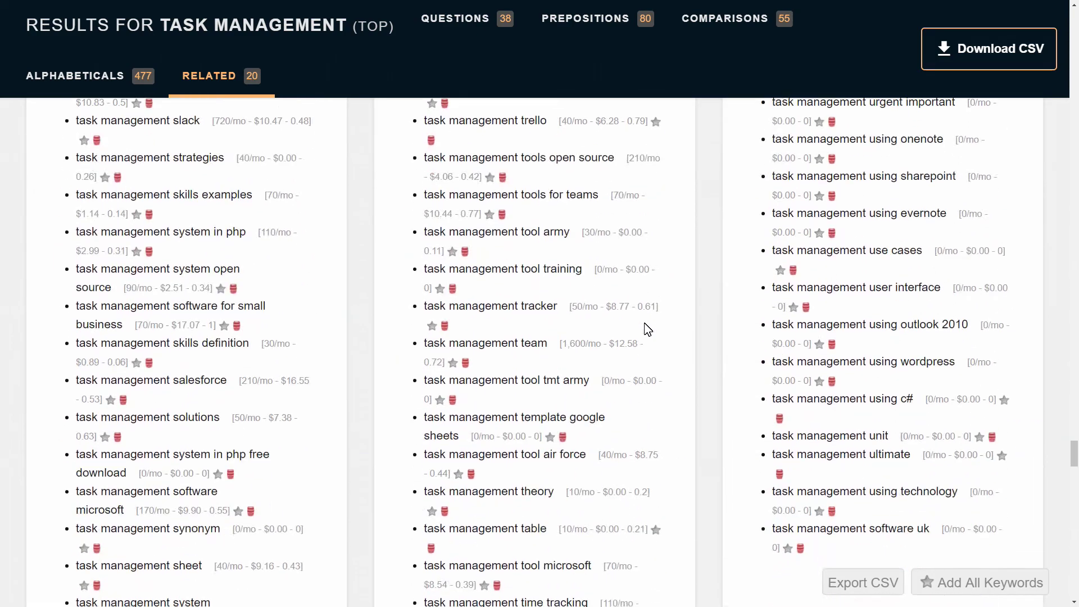
scroll(647, 329, "down", 12)
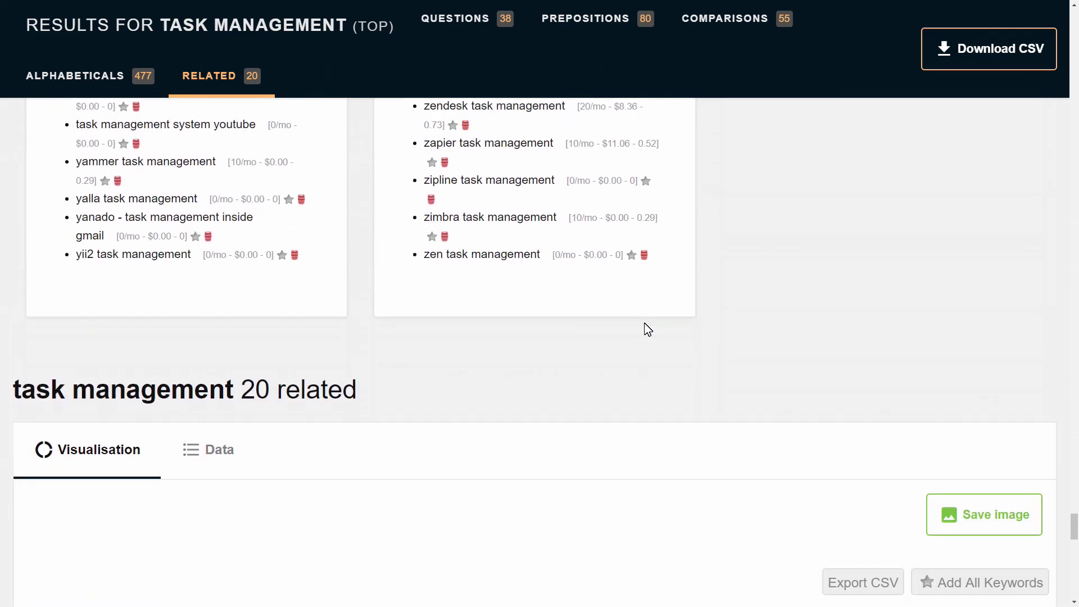
Scroll back up to the g, h and i alphabetical lists.
scroll(647, 329, "up", 15)
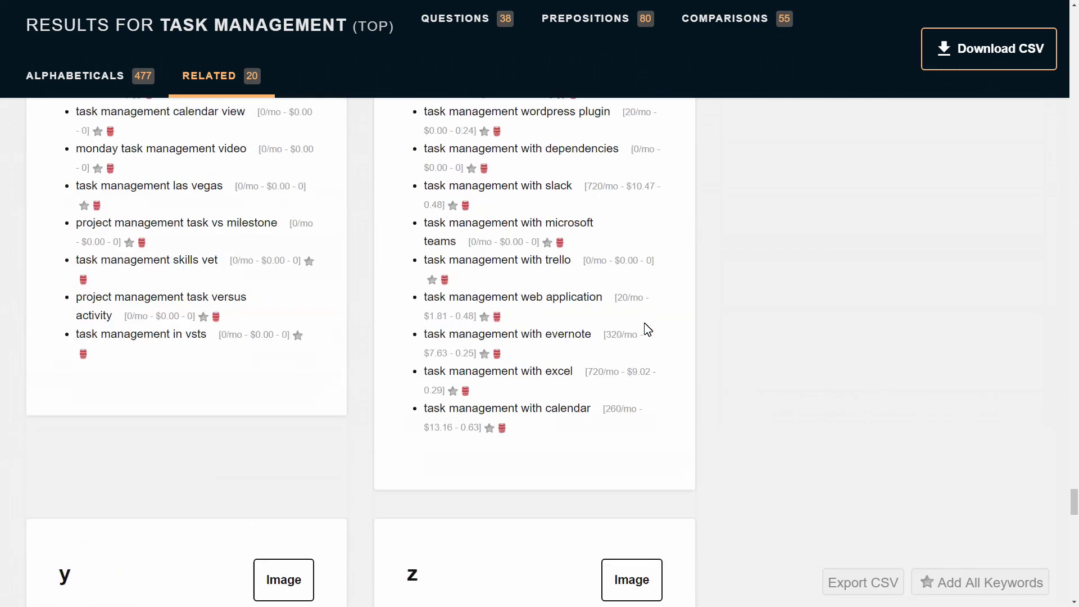
scroll(647, 328, "up", 18)
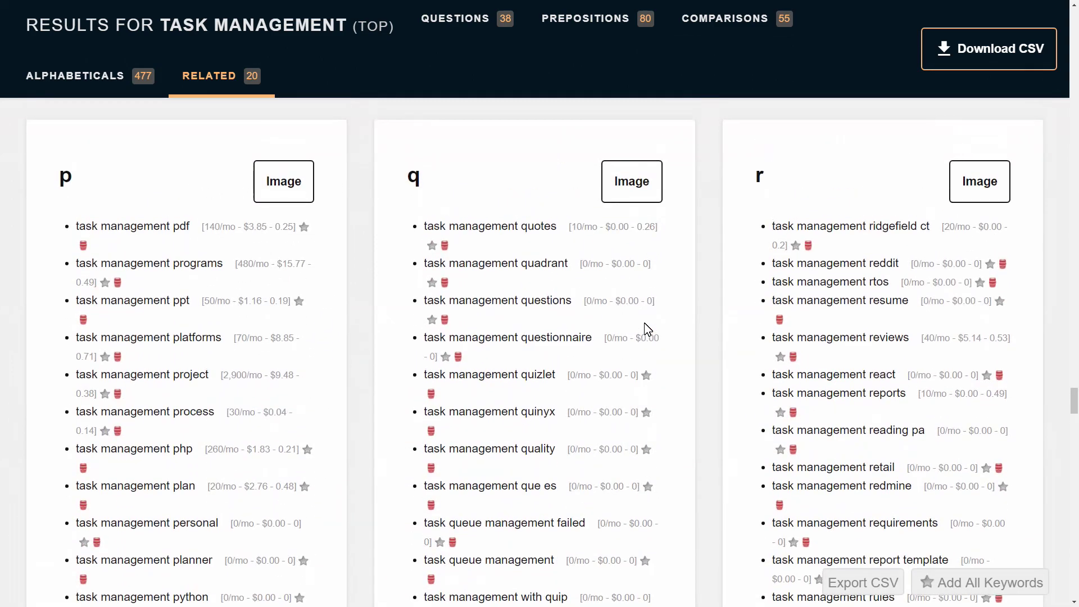
scroll(647, 329, "up", 15)
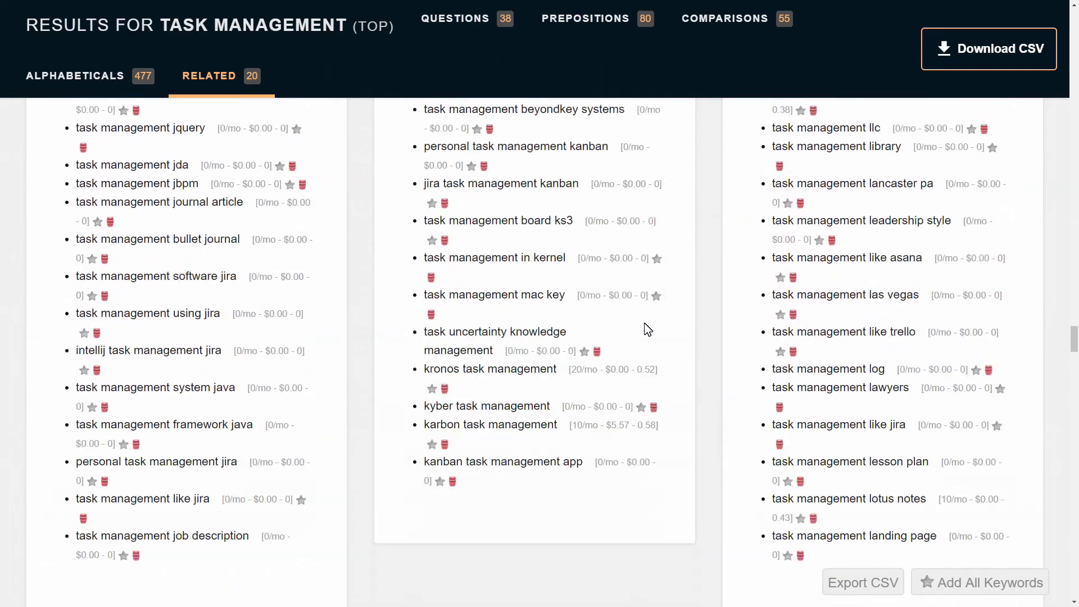
scroll(647, 328, "up", 15)
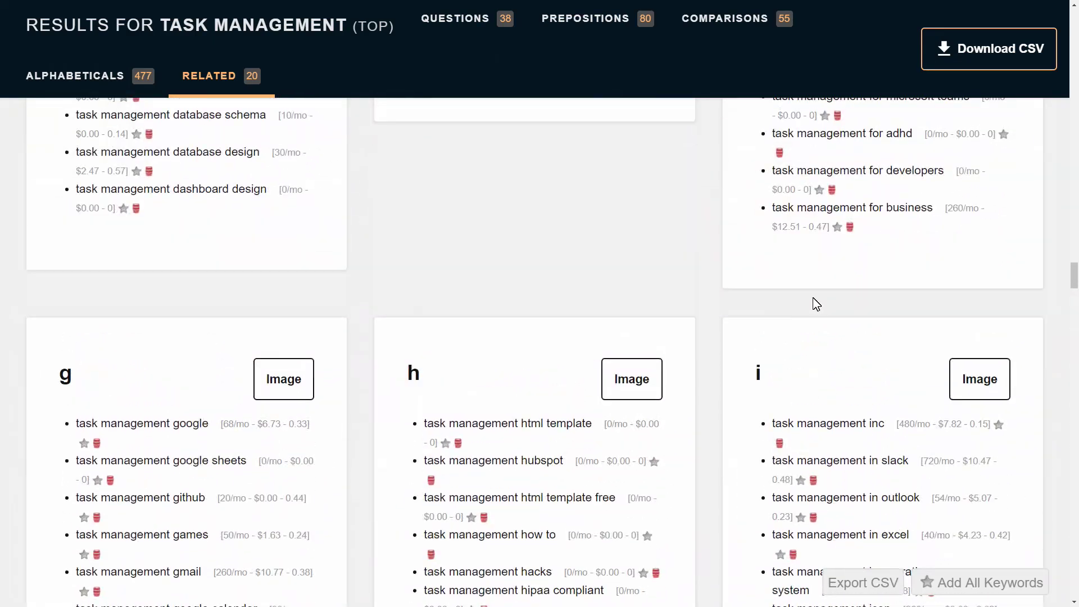
Scroll back up past comparisons and prepositions to the question wheel's which branch on resource management.
scroll(816, 303, "up", 20)
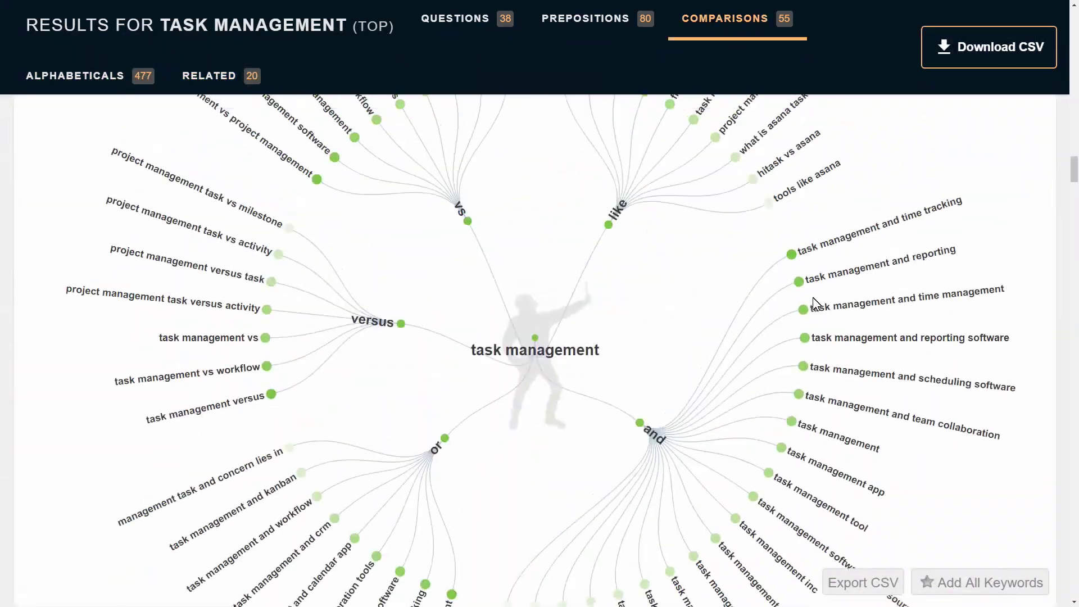
scroll(816, 303, "up", 15)
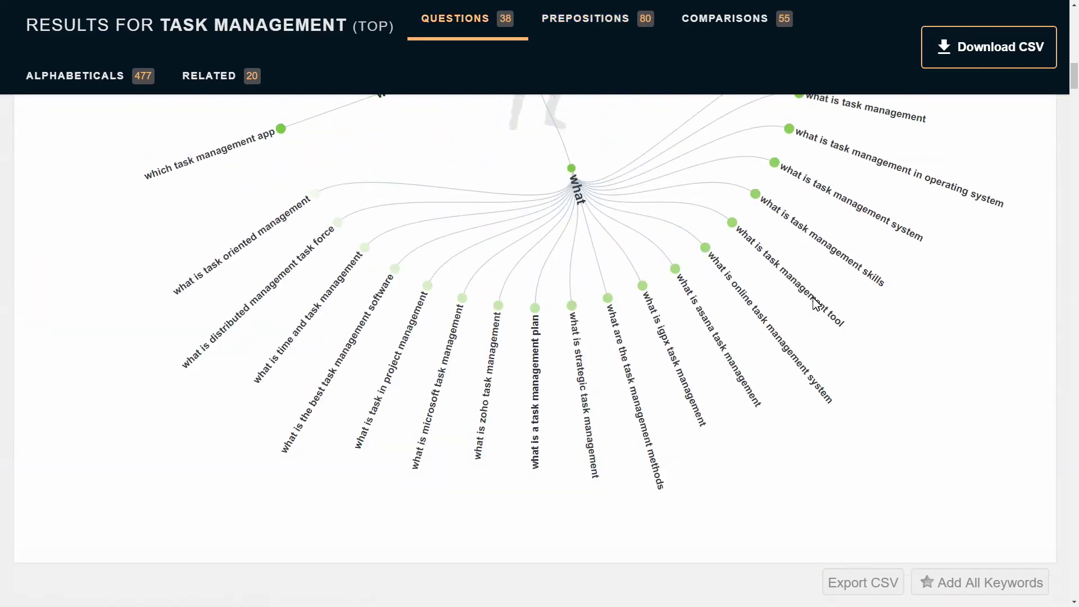
scroll(815, 304, "up", 8)
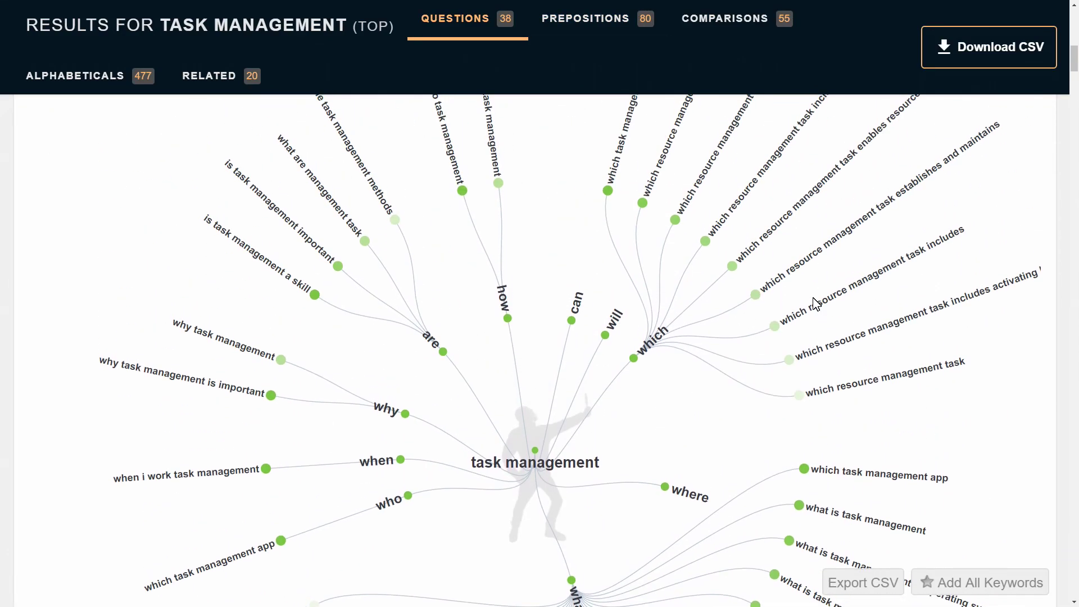
scroll(816, 303, "up", 3)
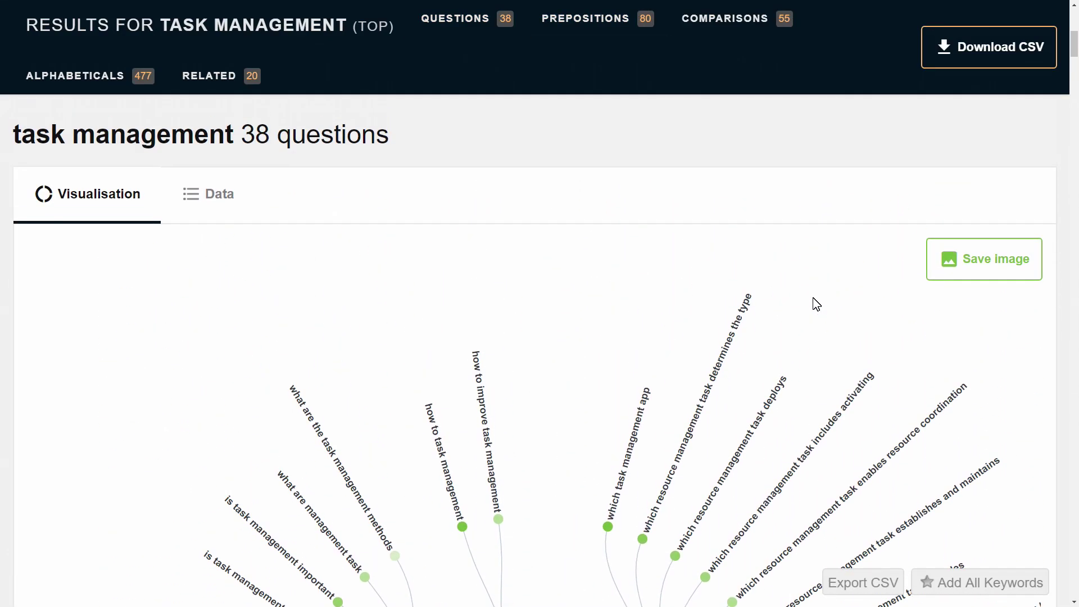
scroll(815, 304, "up", 3)
scroll(816, 303, "down", 5)
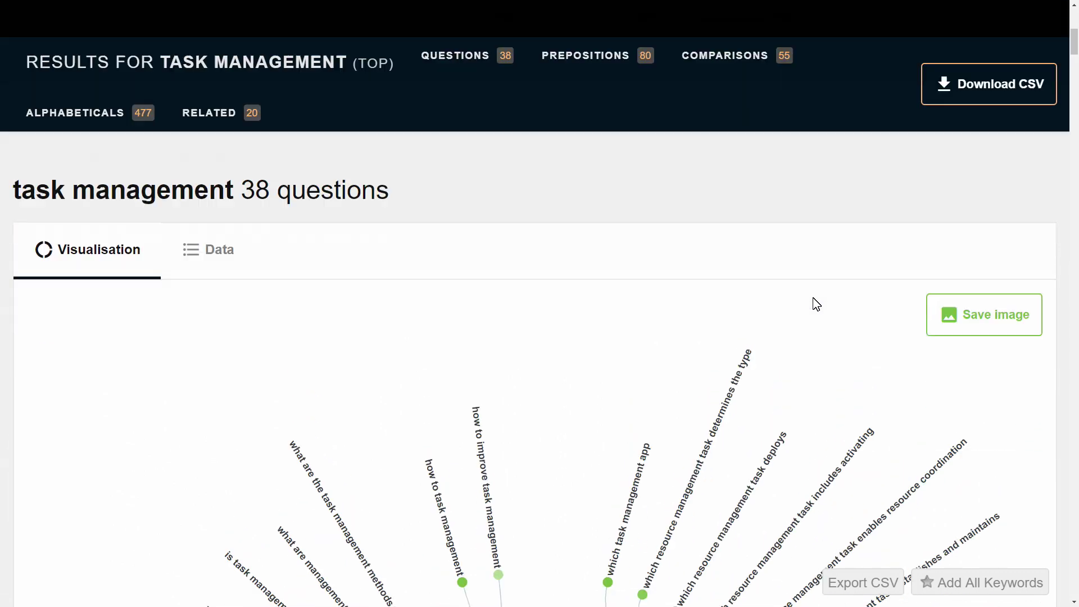
scroll(815, 303, "down", 2)
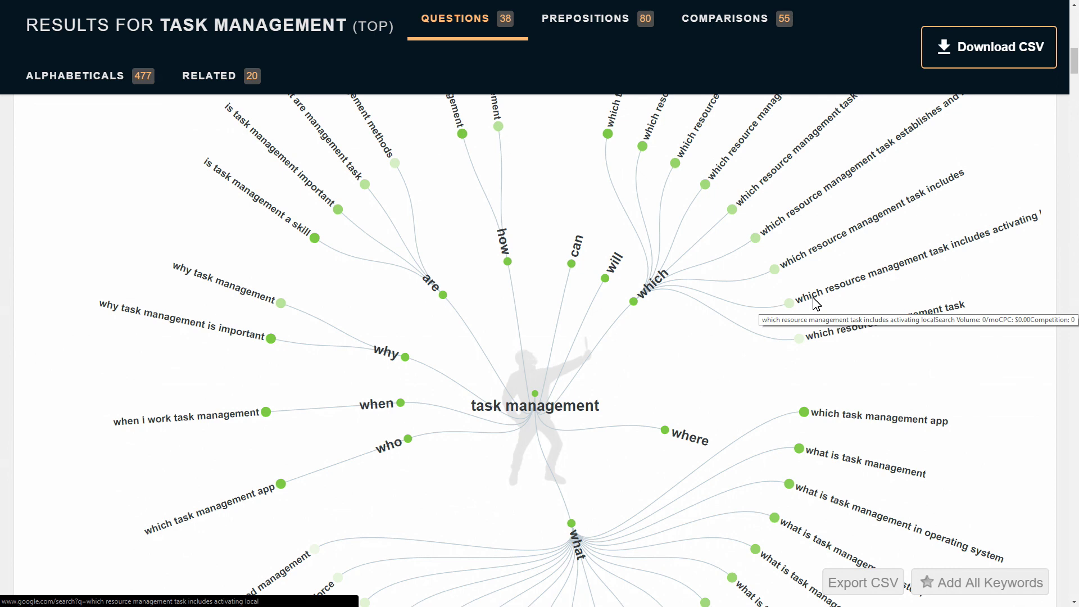
scroll(816, 303, "up", 1)
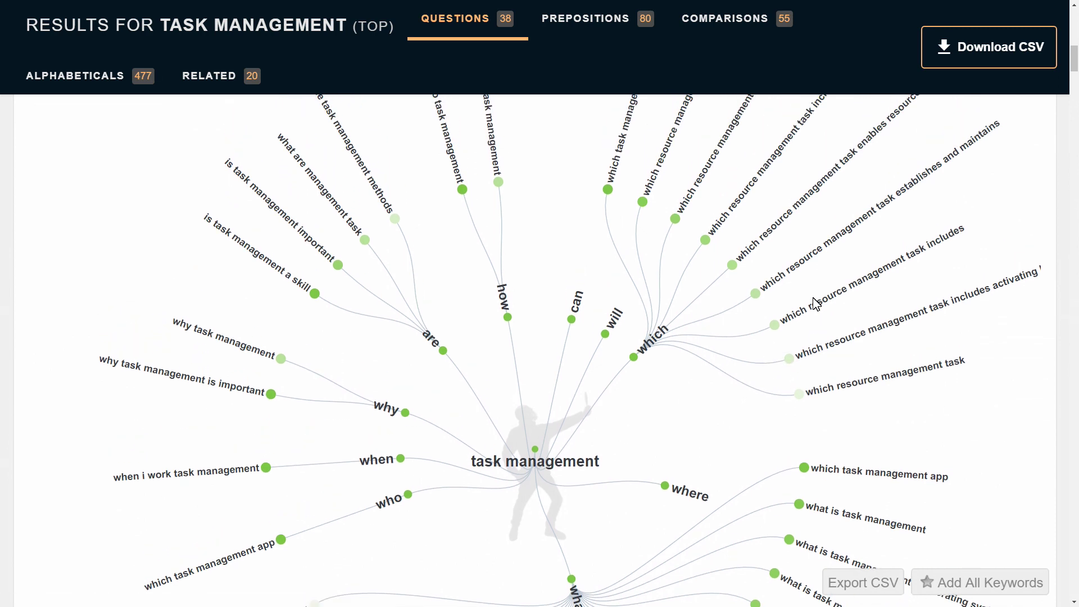